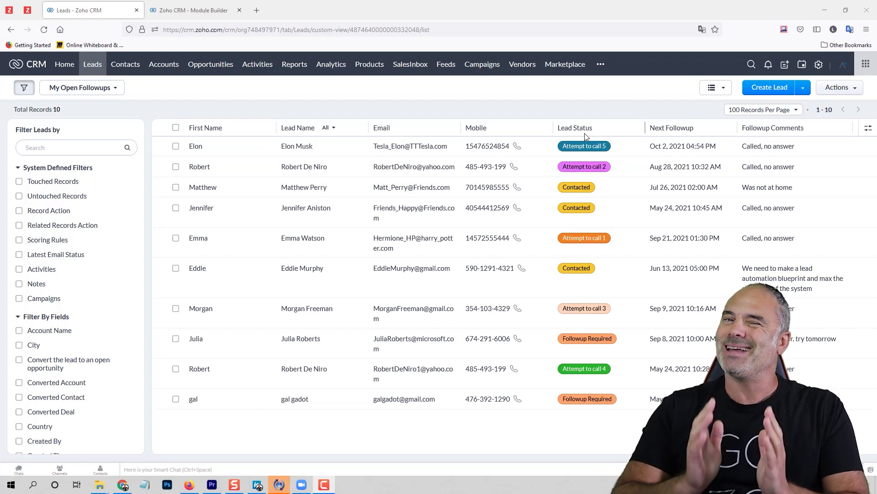
# Open the Tesla lead and review its 'Attempt to call 5' status and blank Lost Reason.
pyautogui.click(306, 149)
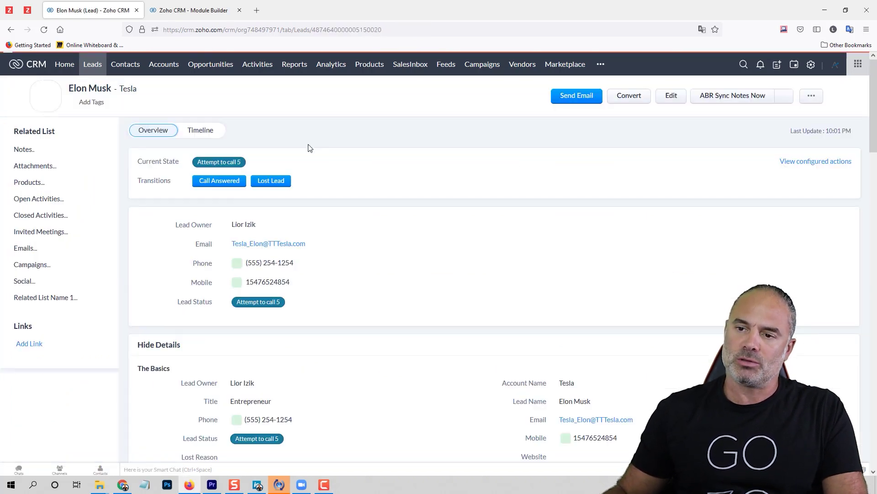
pyautogui.scroll(-5, 306, 258)
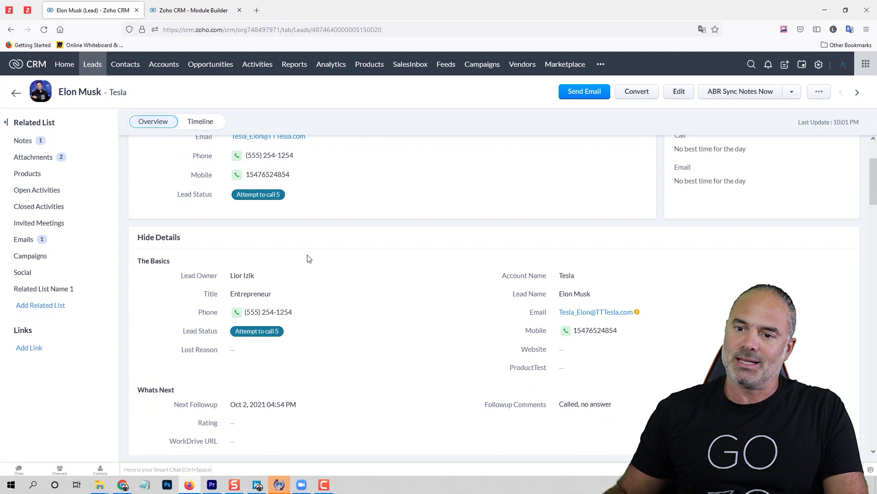
pyautogui.scroll(2, 308, 256)
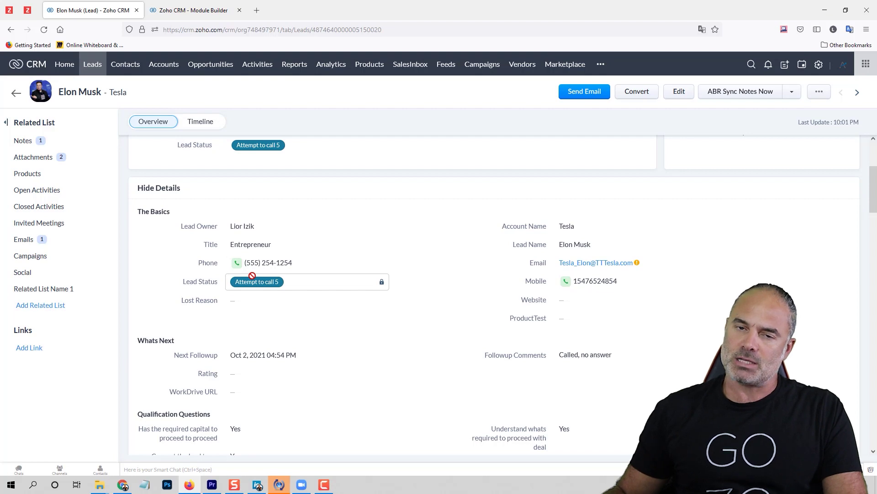
# Discard the open layout editor and reopen the Leads Standard layout via Setup > Modules and Fields.
pyautogui.click(196, 10)
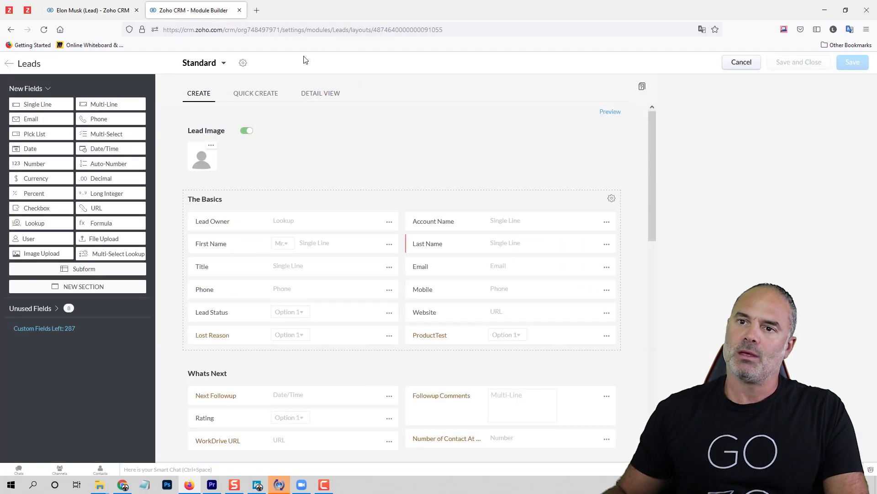
pyautogui.click(741, 62)
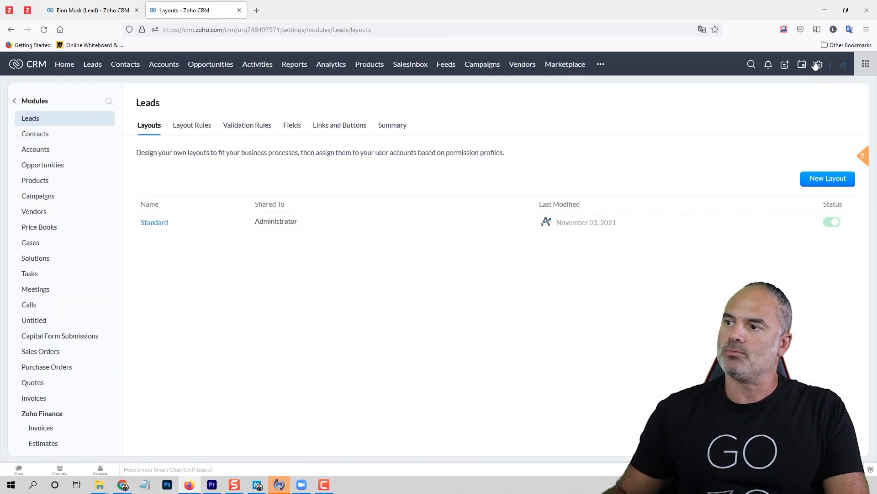
pyautogui.click(818, 66)
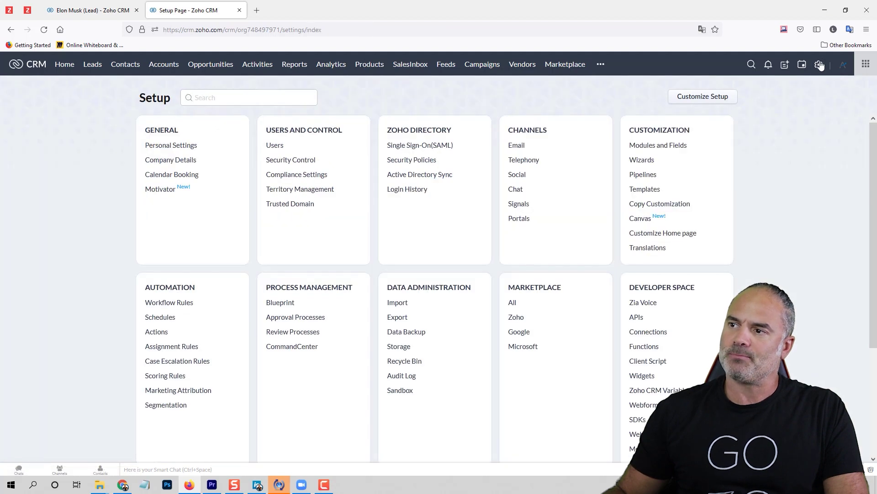
pyautogui.click(669, 147)
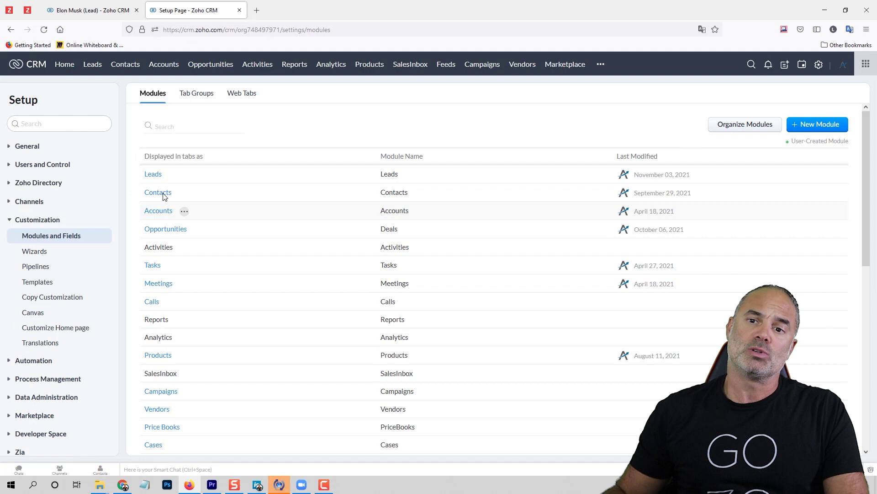
pyautogui.click(174, 175)
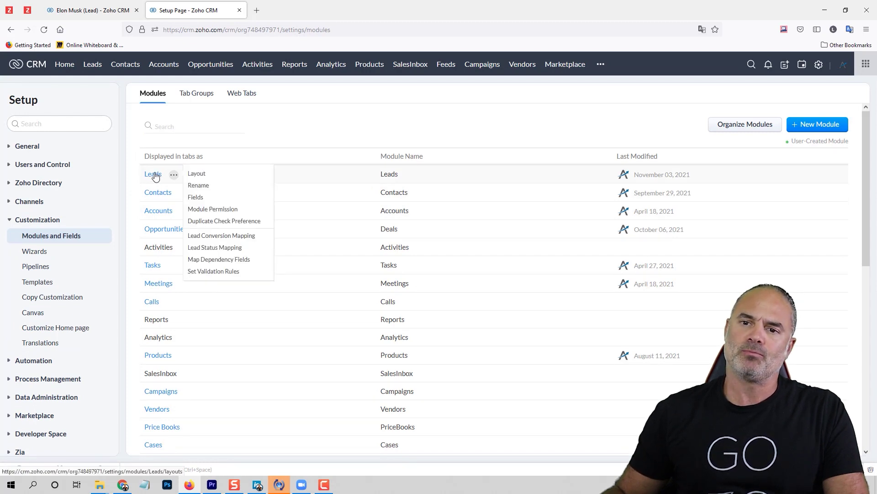
pyautogui.click(156, 176)
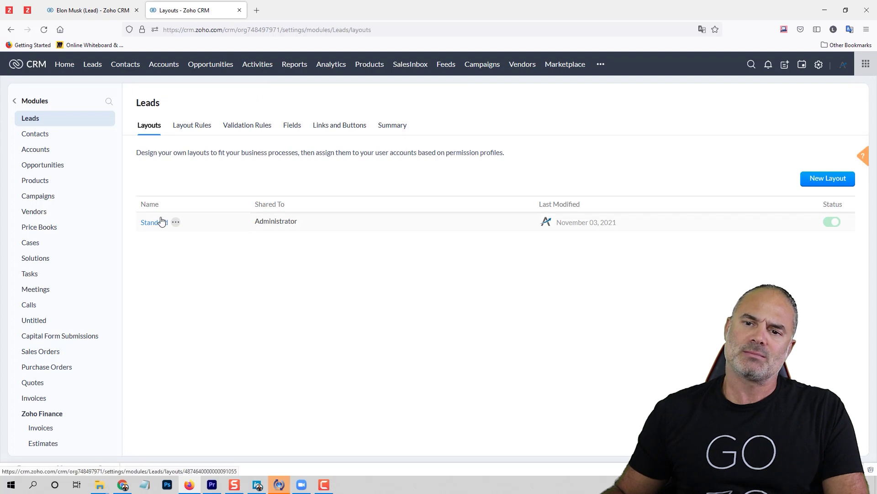
pyautogui.click(154, 223)
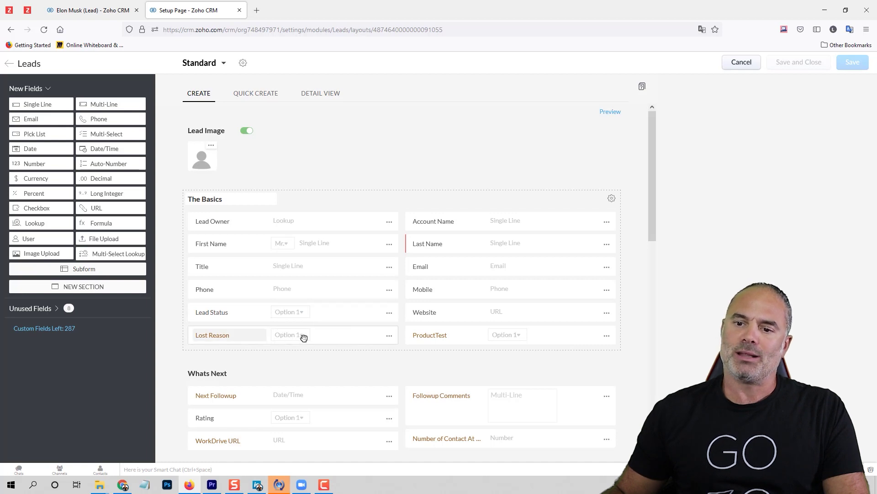
# Edit the Lost Reason field's properties and enable colour for picklist options.
pyautogui.click(390, 336)
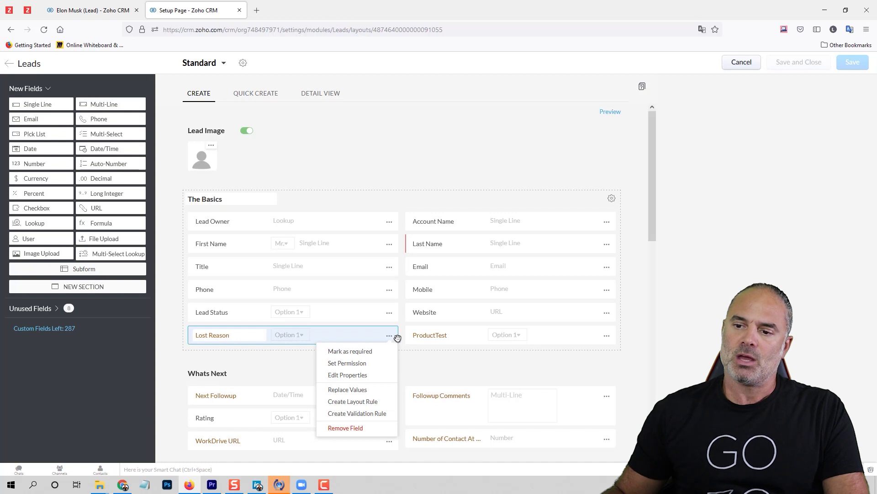
pyautogui.click(360, 376)
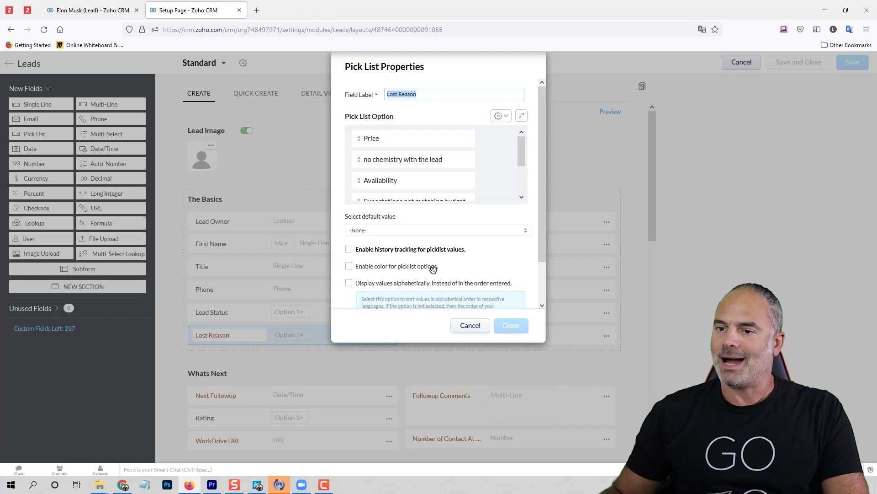
pyautogui.click(436, 268)
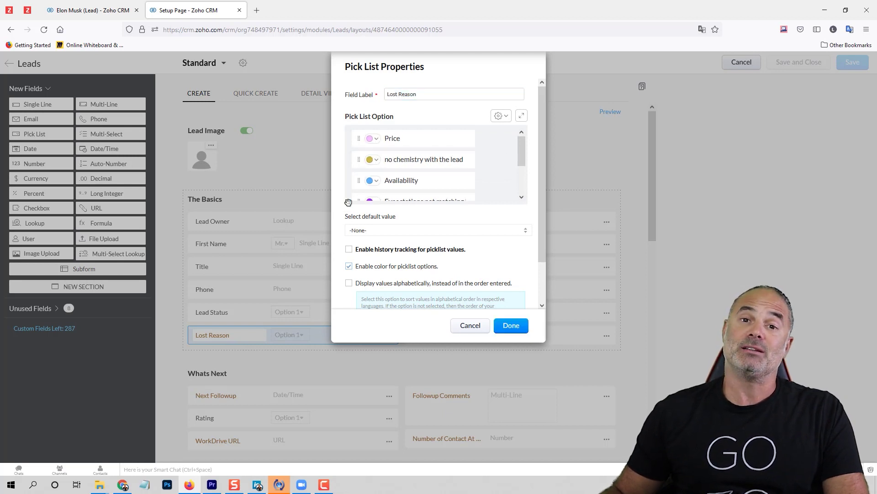
# Colour Price red and No chemistry, Availability and Expectations not matching budget blue.
pyautogui.click(375, 139)
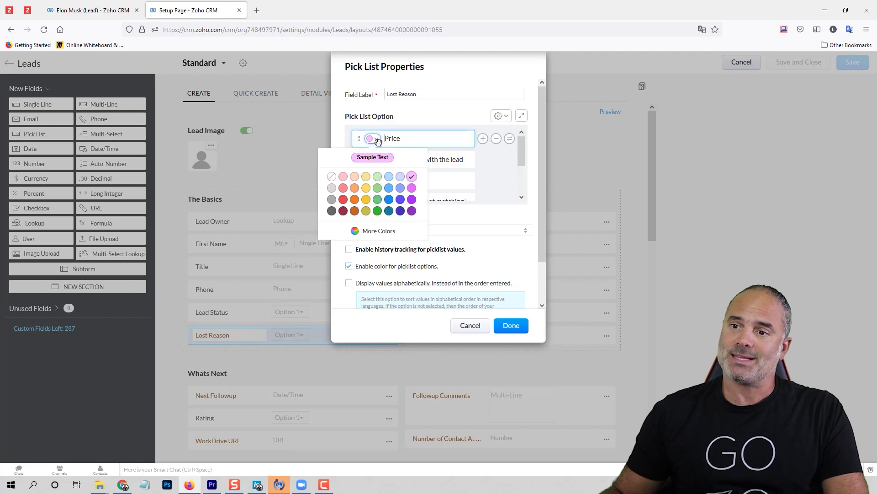
pyautogui.click(343, 200)
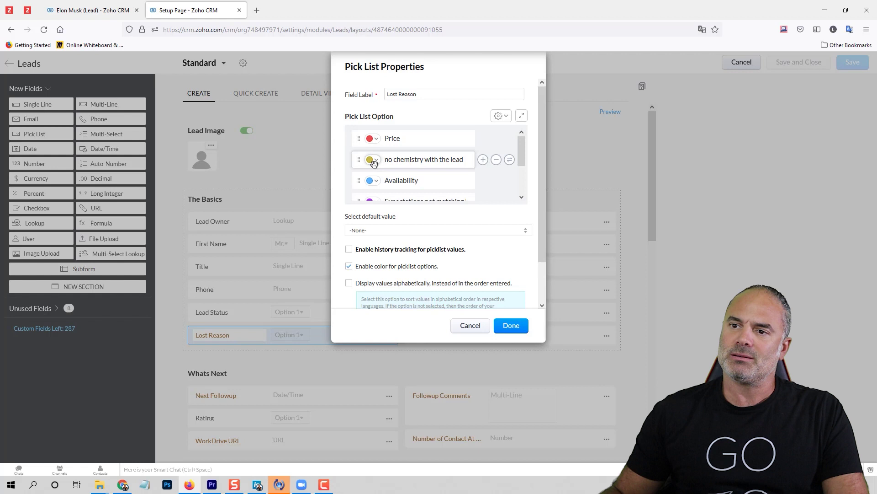
pyautogui.click(372, 160)
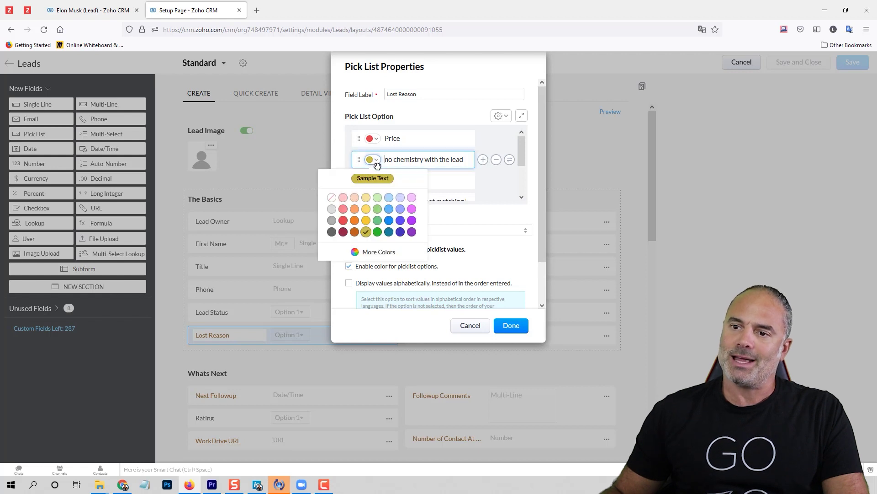
pyautogui.click(389, 221)
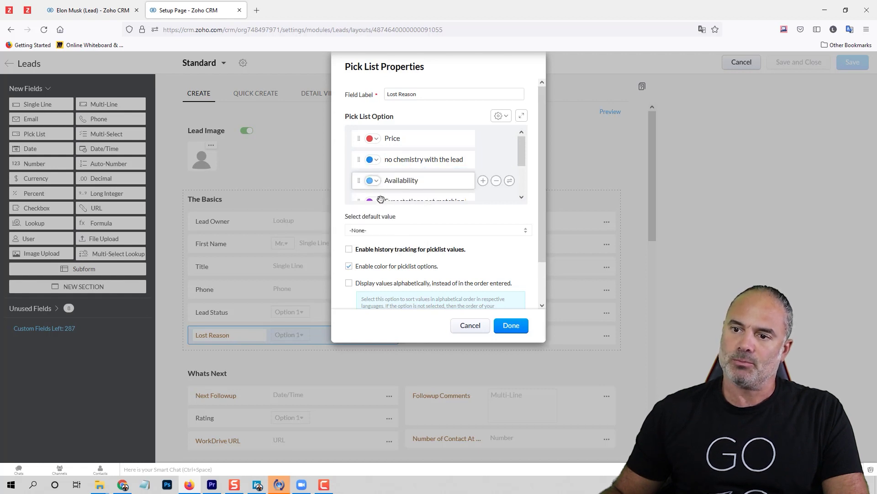
pyautogui.click(372, 181)
pyautogui.click(393, 241)
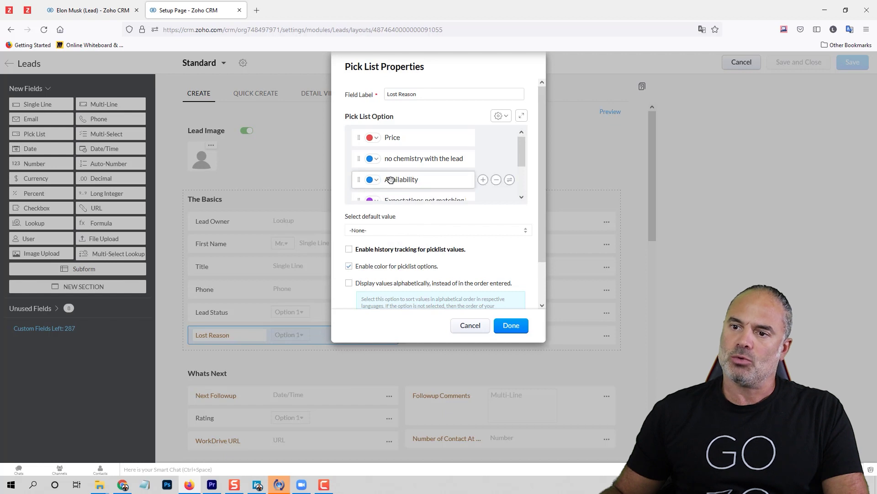
pyautogui.scroll(-3, 391, 180)
pyautogui.click(373, 148)
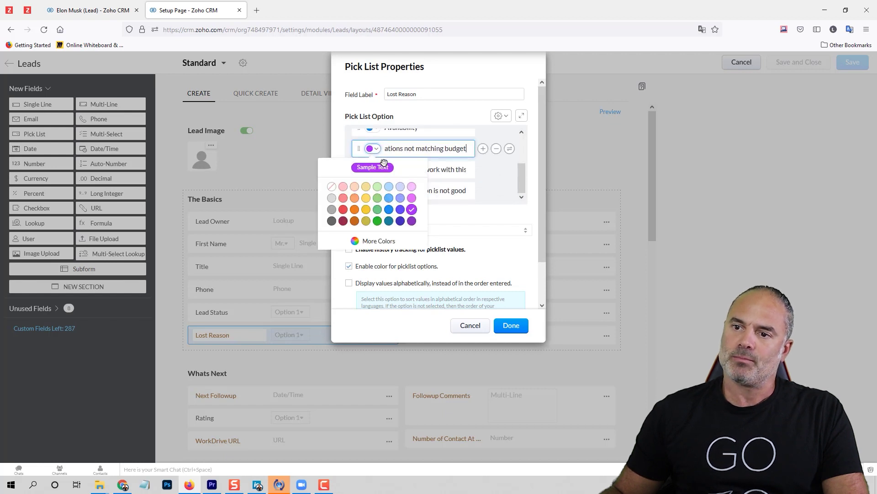
pyautogui.click(391, 209)
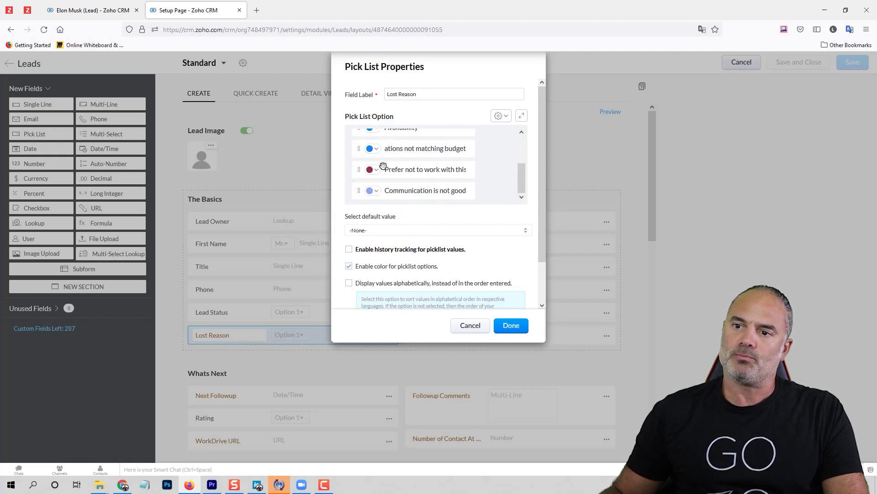
pyautogui.scroll(3, 386, 167)
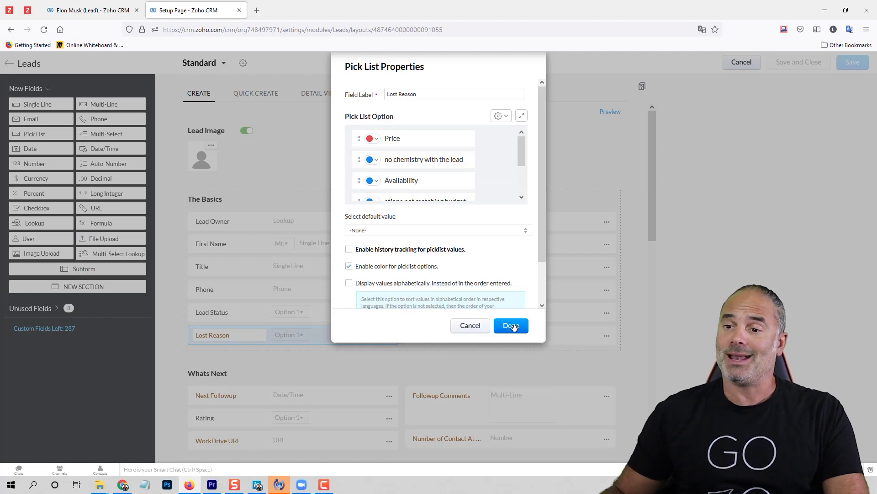
pyautogui.click(511, 324)
# Save the Standard Leads layout, then reload the Tesla lead record and review it.
pyautogui.click(853, 62)
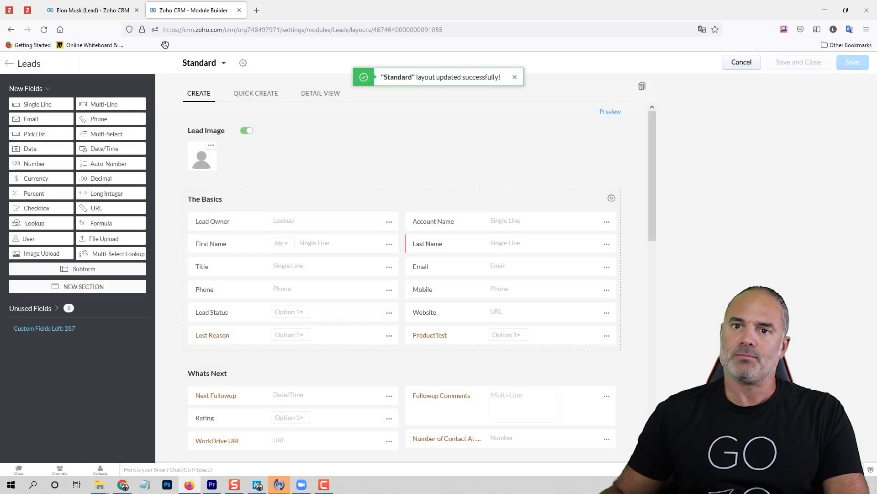
pyautogui.click(90, 10)
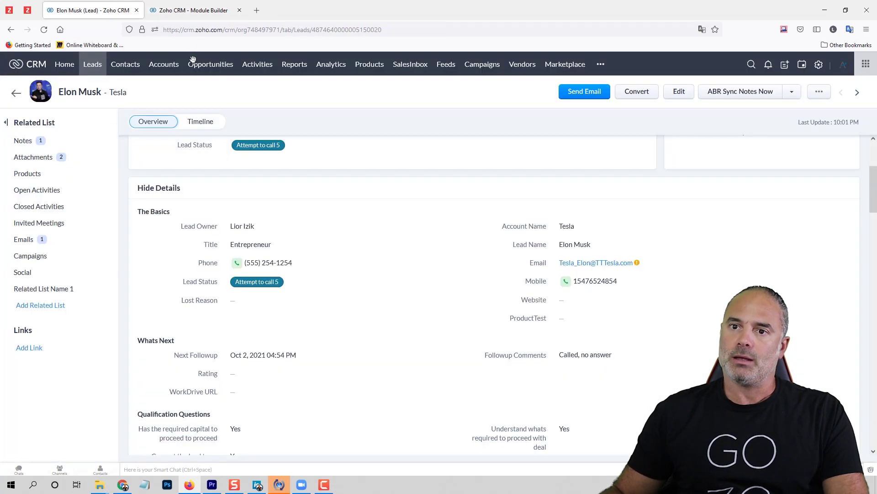
pyautogui.click(44, 29)
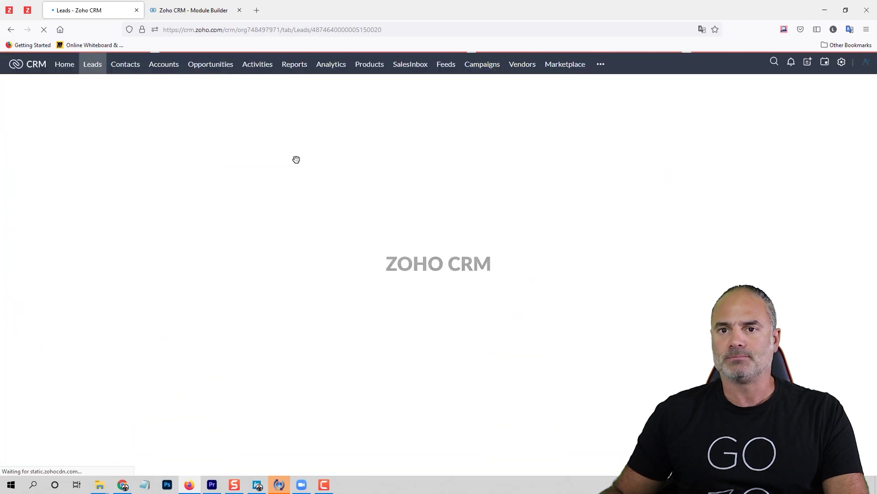
pyautogui.scroll(-10, 370, 256)
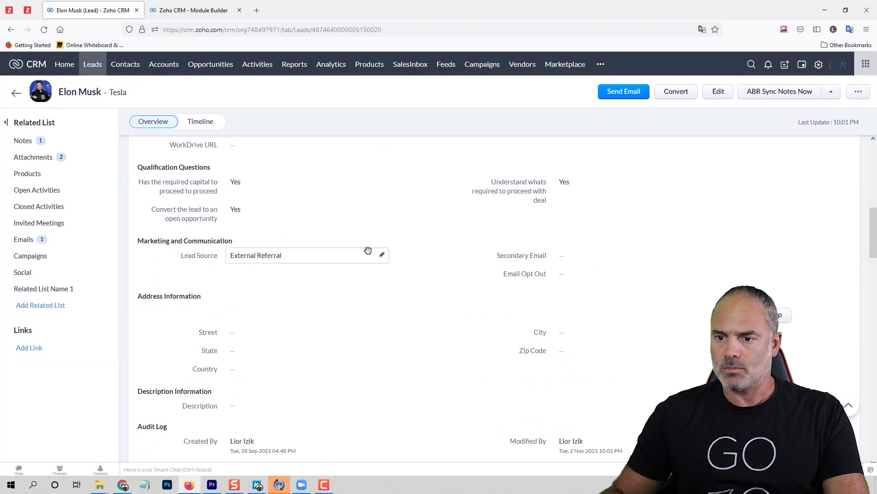
pyautogui.scroll(4, 366, 240)
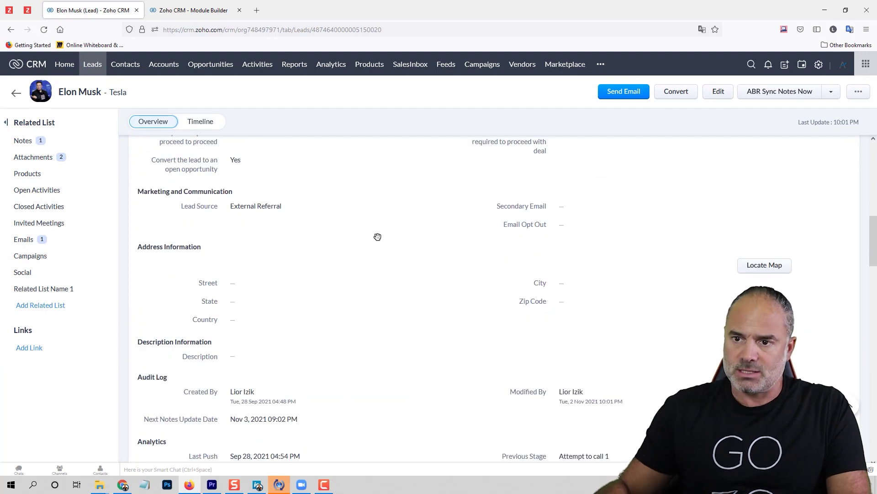
pyautogui.scroll(9, 427, 169)
pyautogui.scroll(-2, 364, 286)
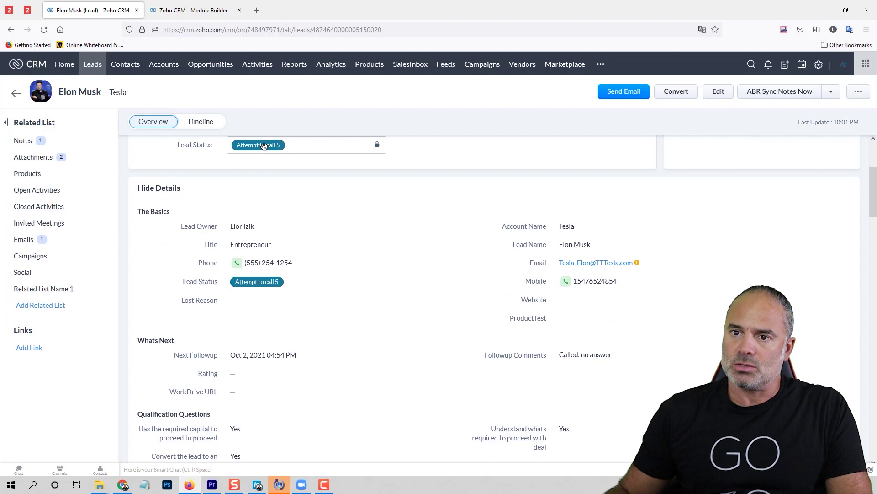
pyautogui.scroll(4, 294, 197)
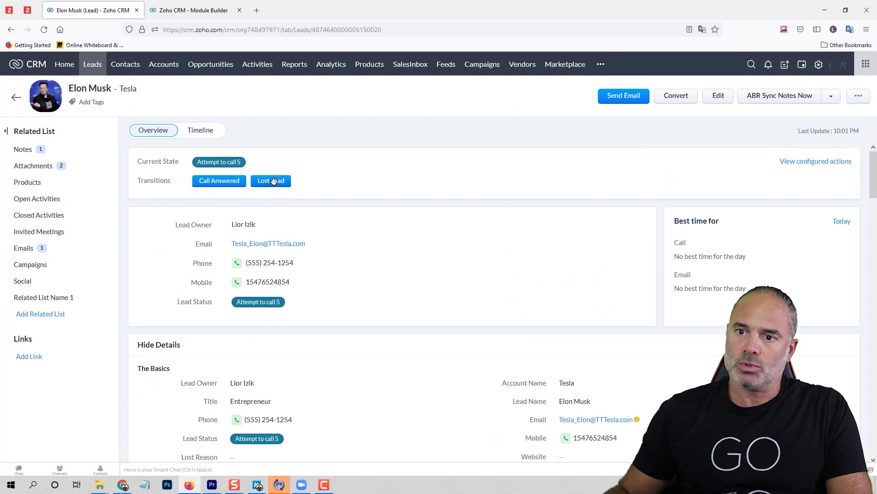
# Apply the Lost Lead transition to the Tesla lead with Price as the Lost Reason.
pyautogui.click(274, 181)
pyautogui.click(406, 96)
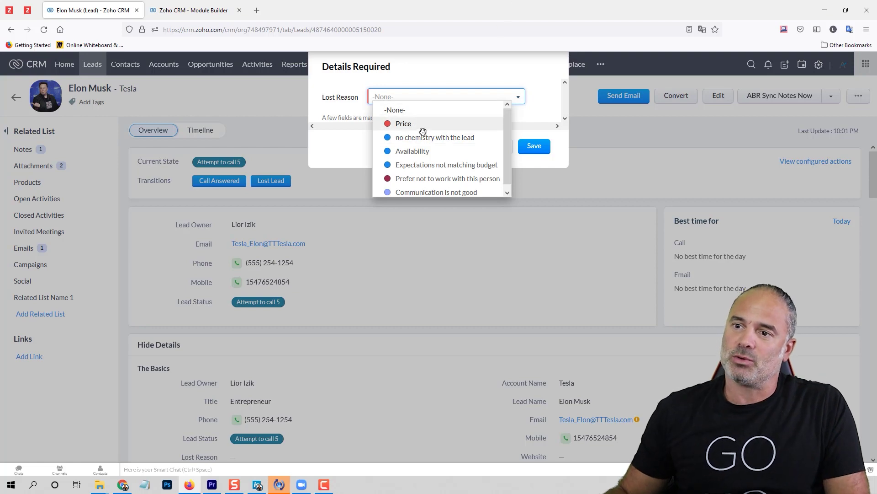
pyautogui.click(421, 122)
pyautogui.click(533, 153)
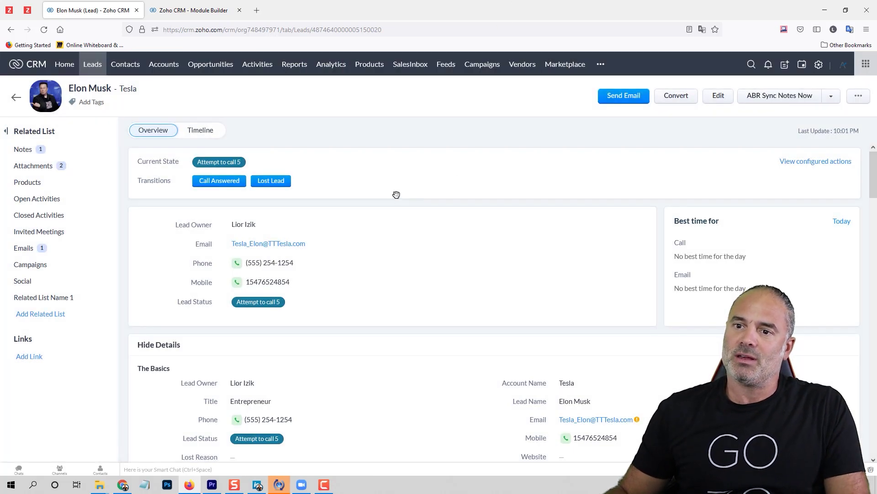
pyautogui.scroll(-2, 343, 337)
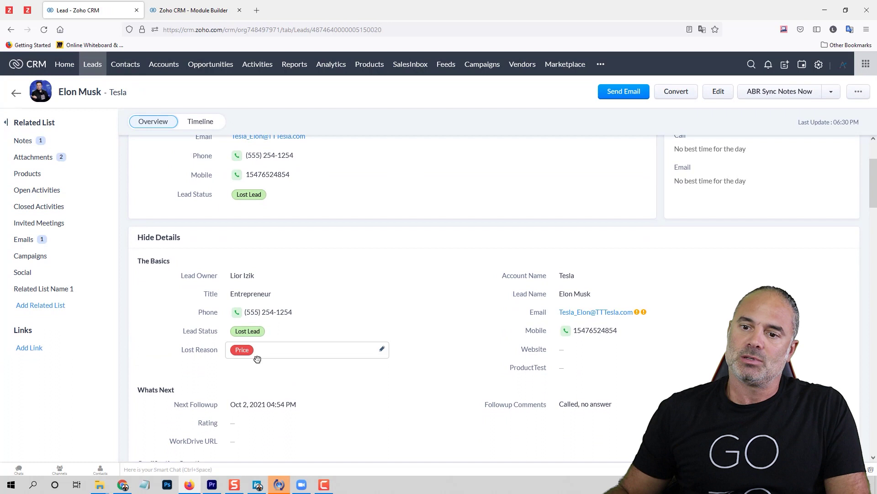